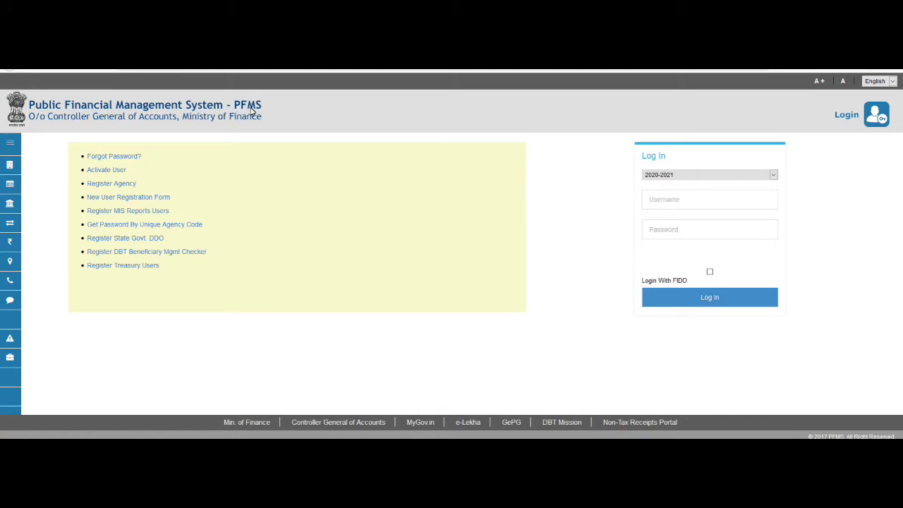
Log in to PFMS with the agency user's username and password.
click(685, 201)
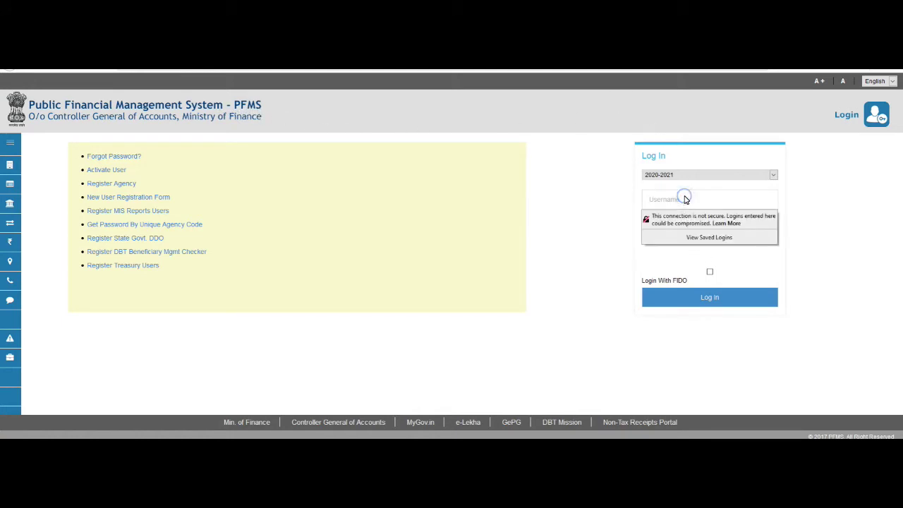
text(dozima)
key(Tab)
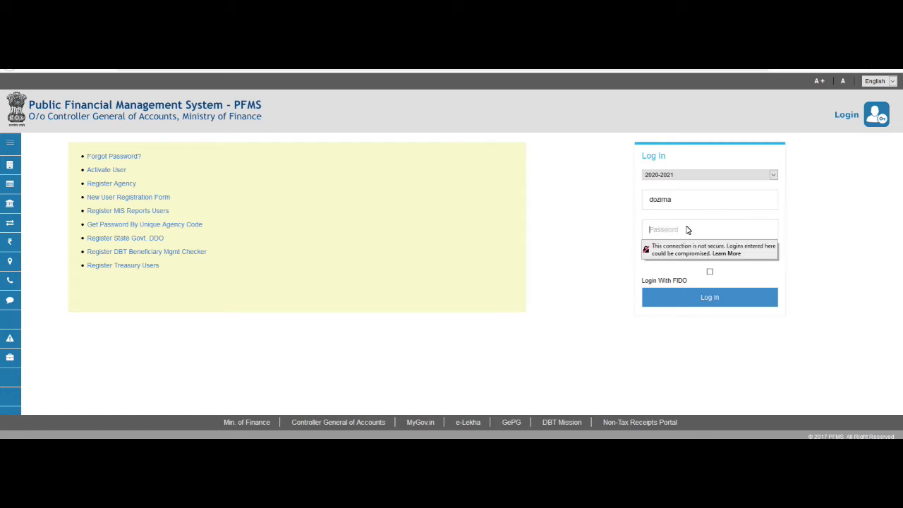
text(••)
click(672, 304)
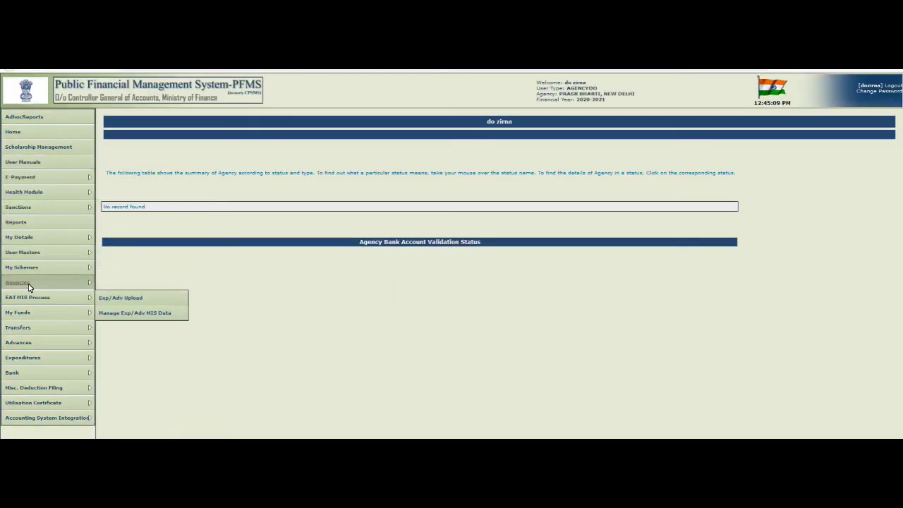
Open User Masters > Bulk Customization > Manage to reach the Scheme Bulk Customization page.
mouse_move(33, 268)
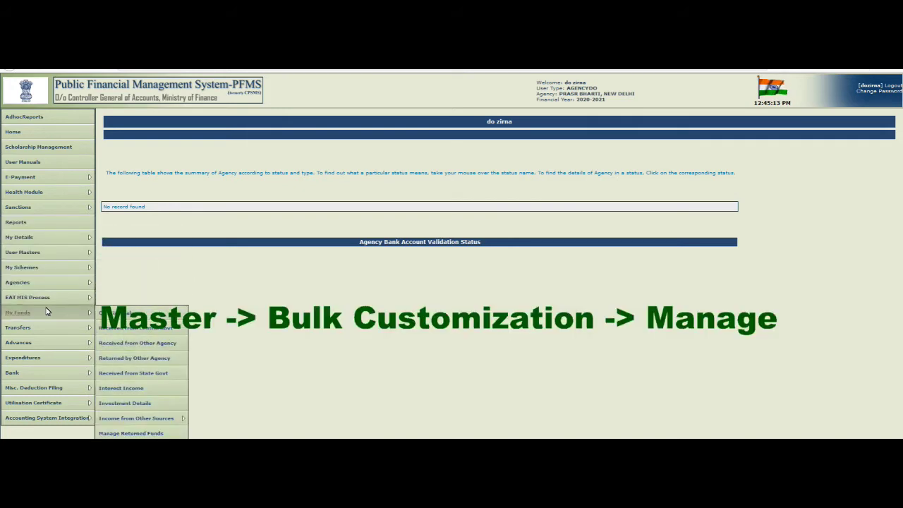
mouse_move(58, 255)
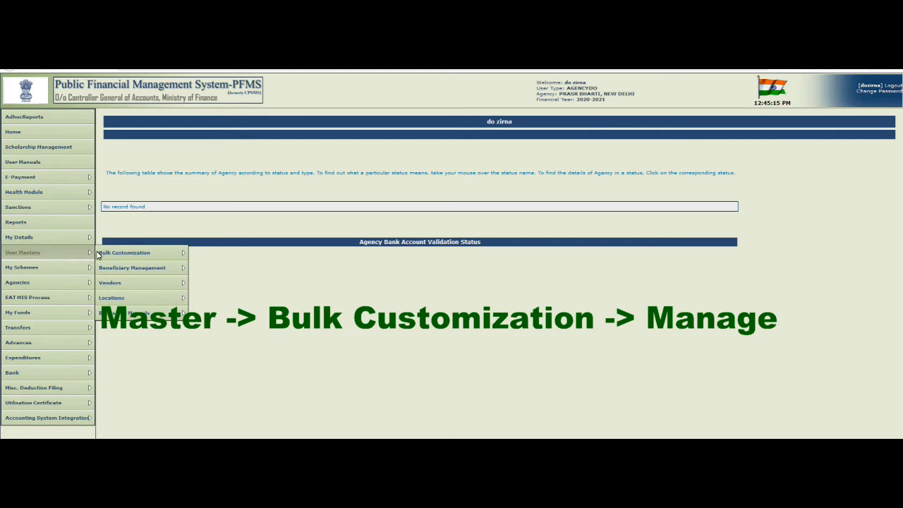
mouse_move(111, 255)
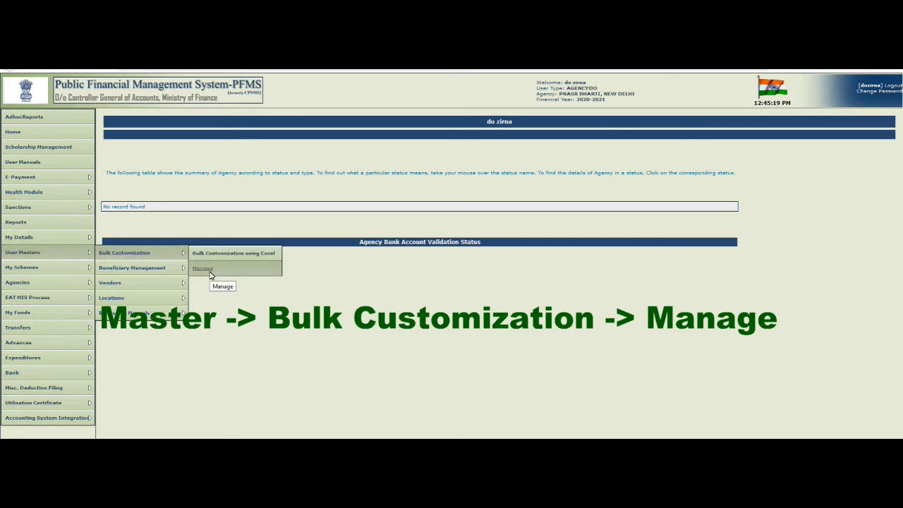
click(210, 272)
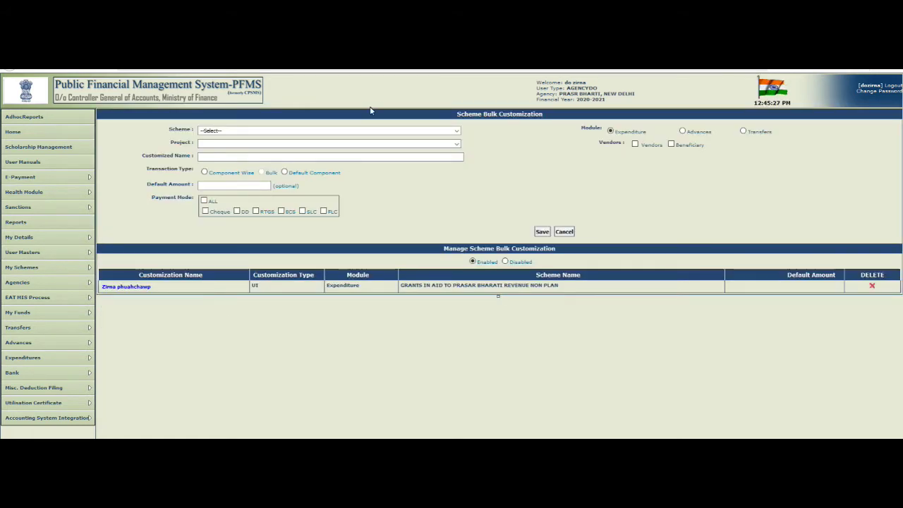
Select scheme 2242 GRANTS IN AID TO PRASAR BHARATI and enable vendor selection.
click(446, 131)
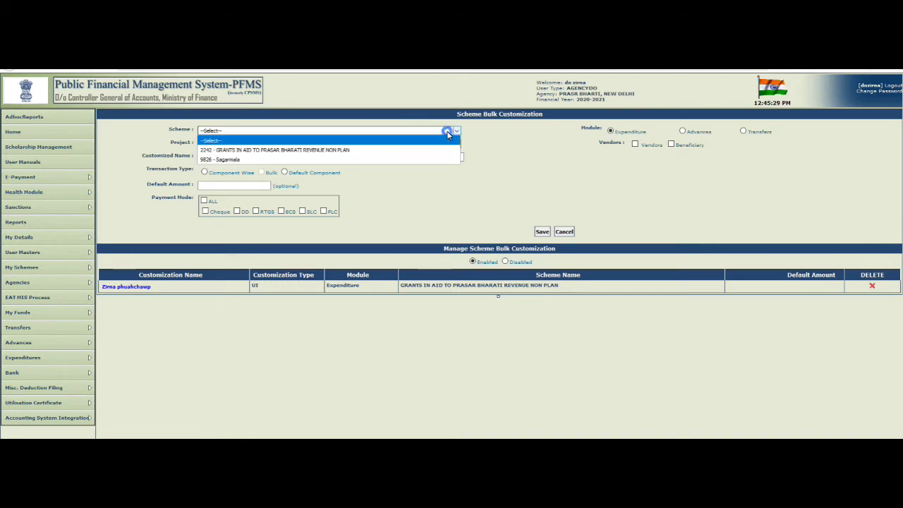
click(387, 152)
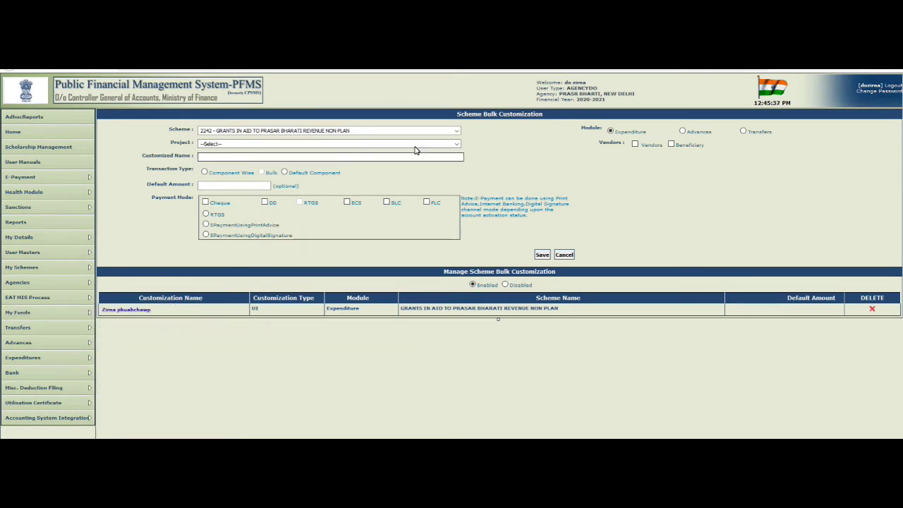
click(635, 145)
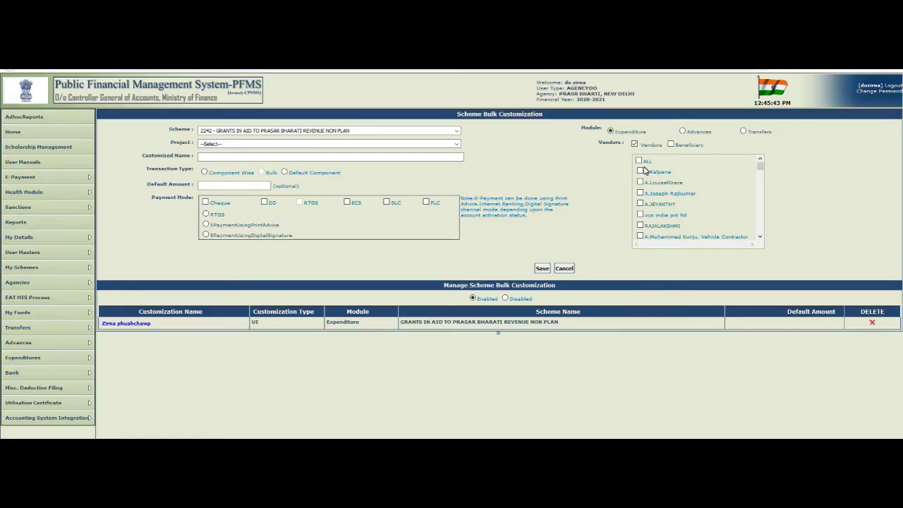
Tick three vendors in the vendor list, including abc.
scroll(656, 208, down, 5)
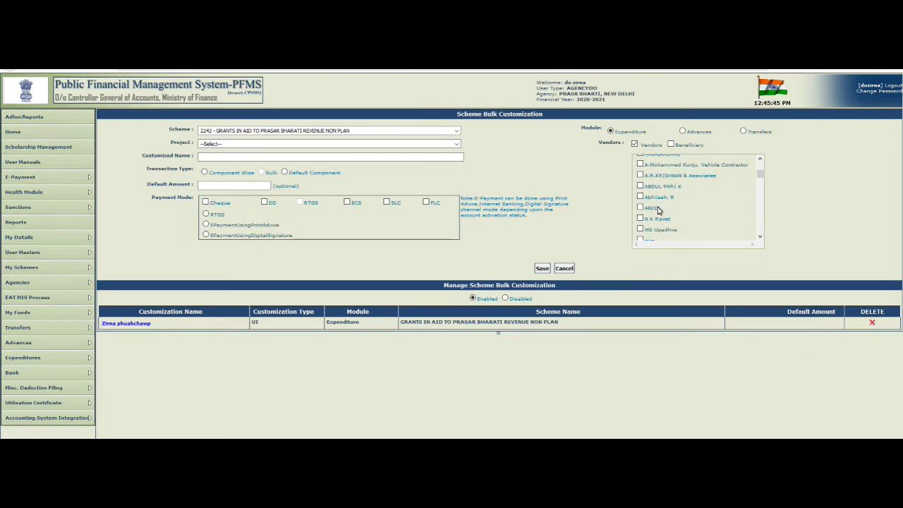
scroll(653, 220, up, 5)
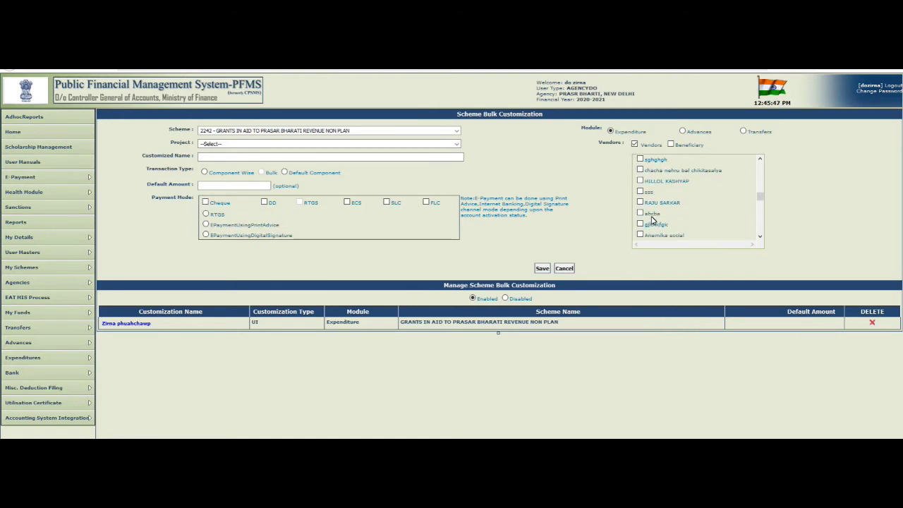
scroll(653, 220, down, 6)
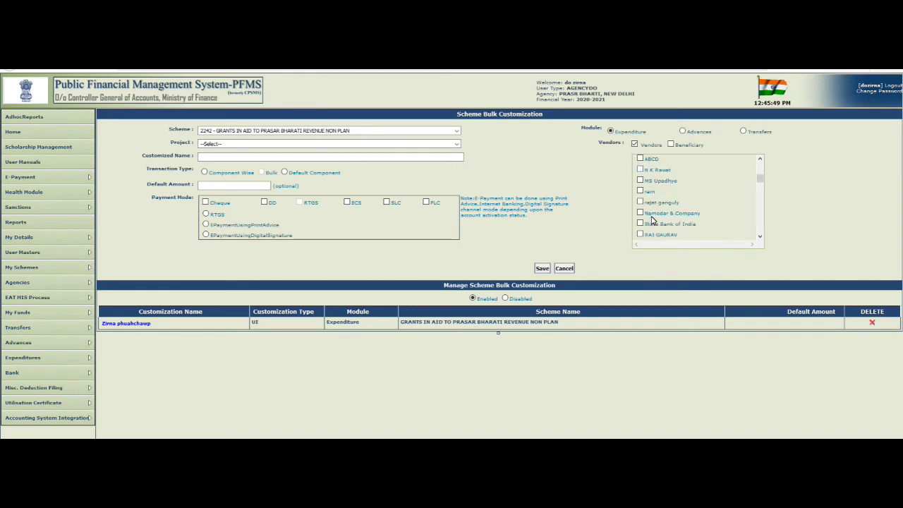
scroll(653, 220, down, 3)
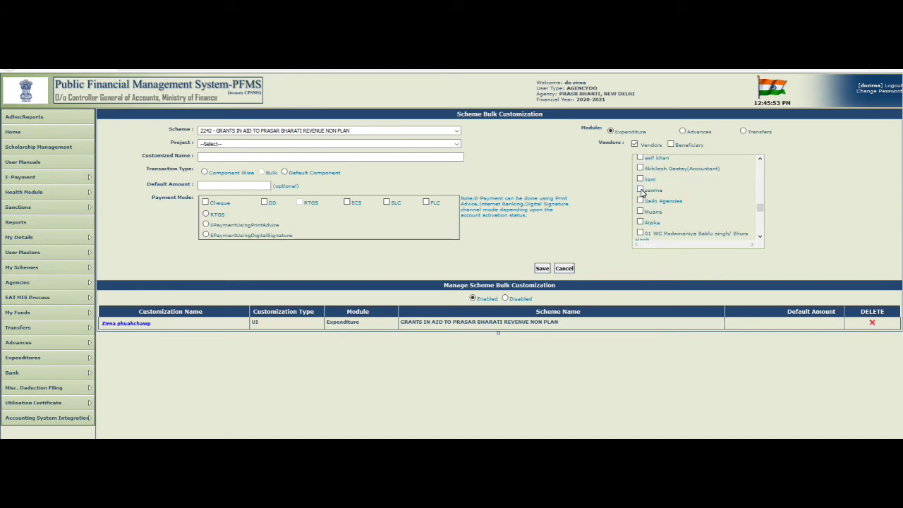
click(641, 190)
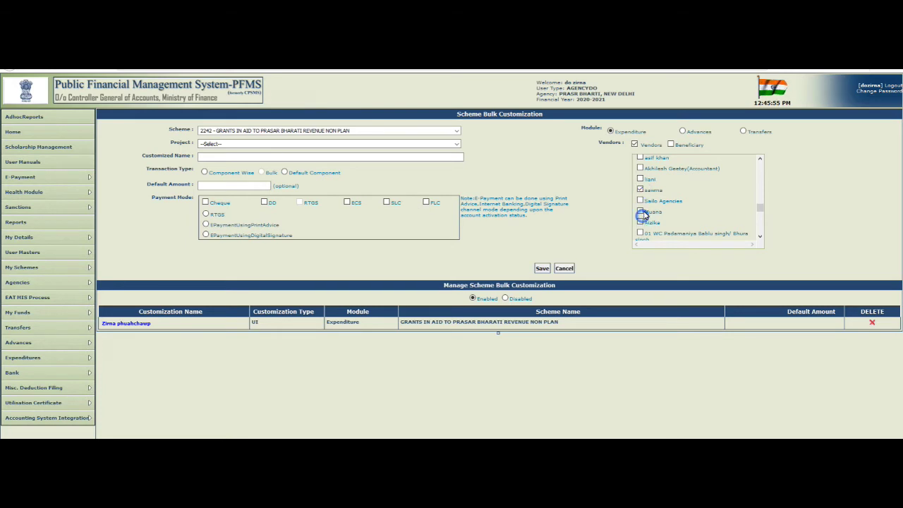
scroll(643, 215, down, 5)
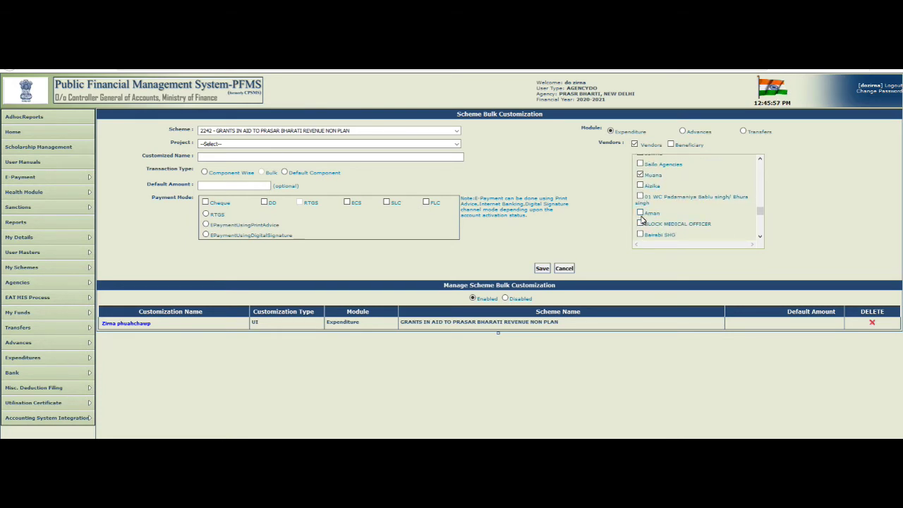
click(639, 172)
scroll(657, 212, down, 5)
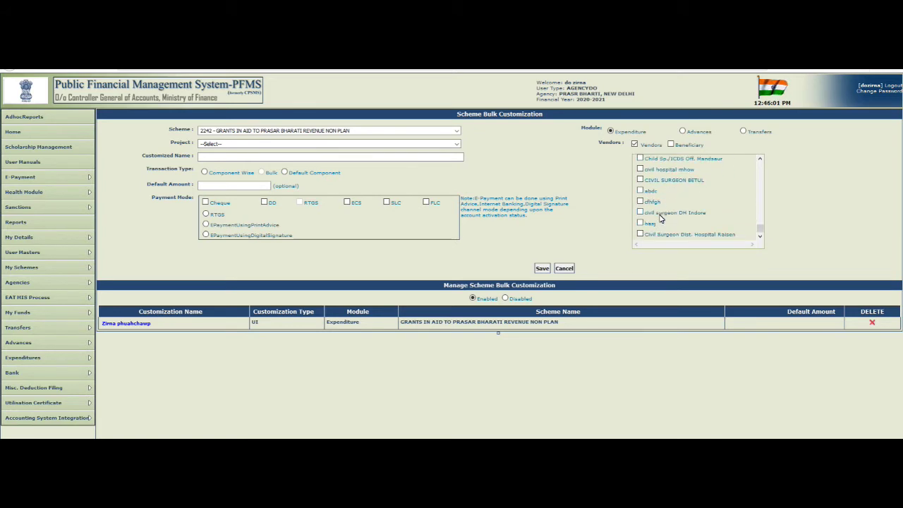
scroll(659, 222, up, 8)
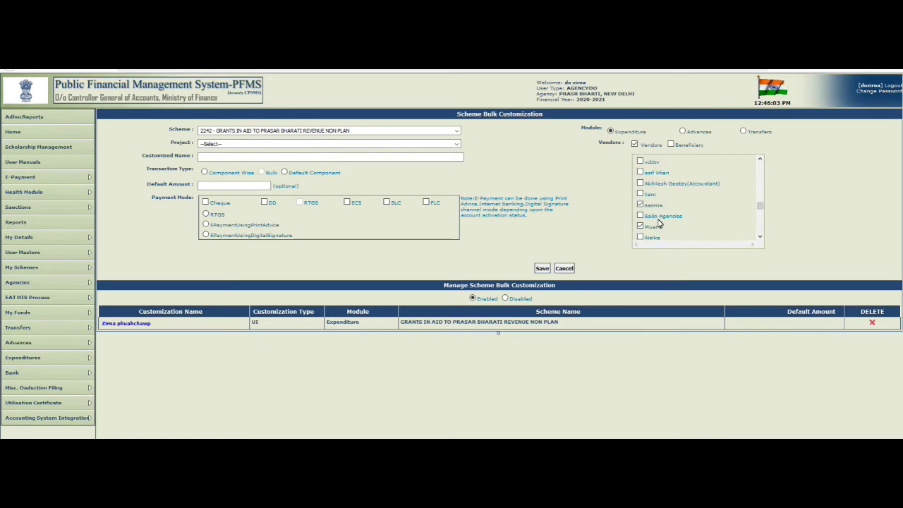
scroll(656, 223, up, 5)
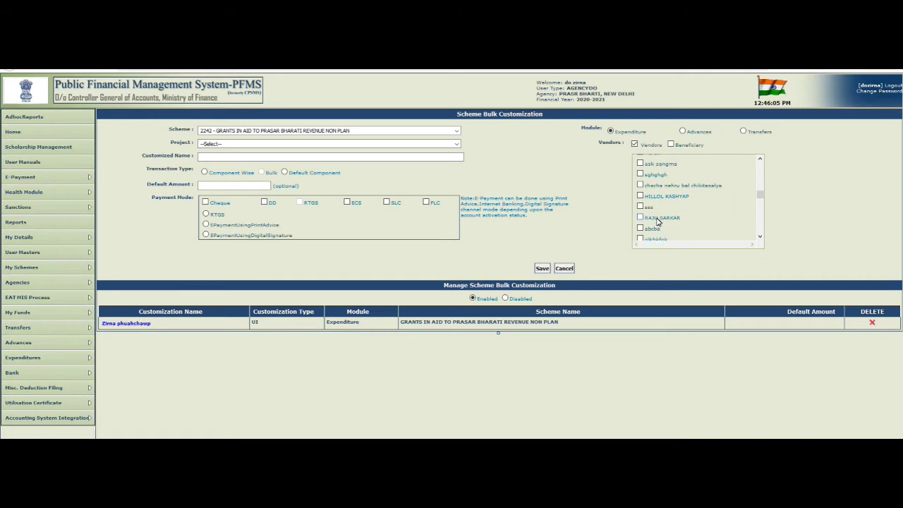
click(640, 182)
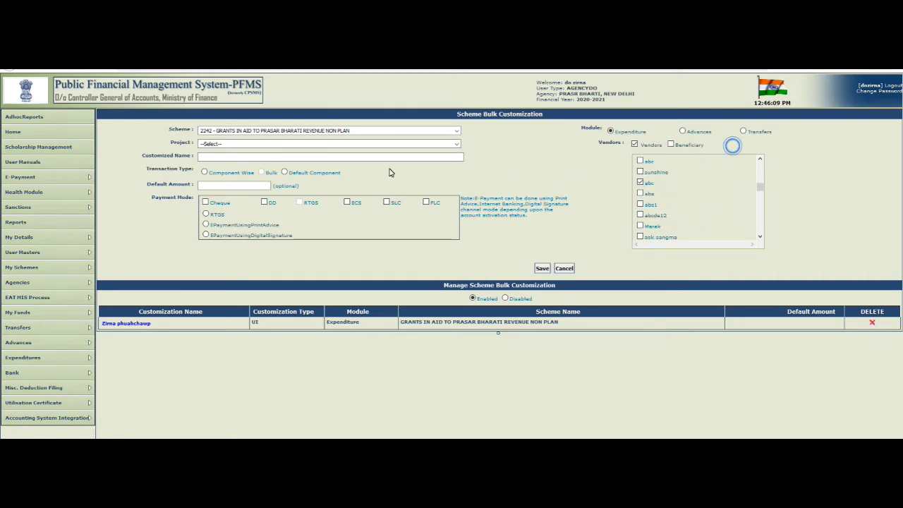
Name the customization 'Bilk siemchaw' and set its transaction type to Component Wise.
click(257, 158)
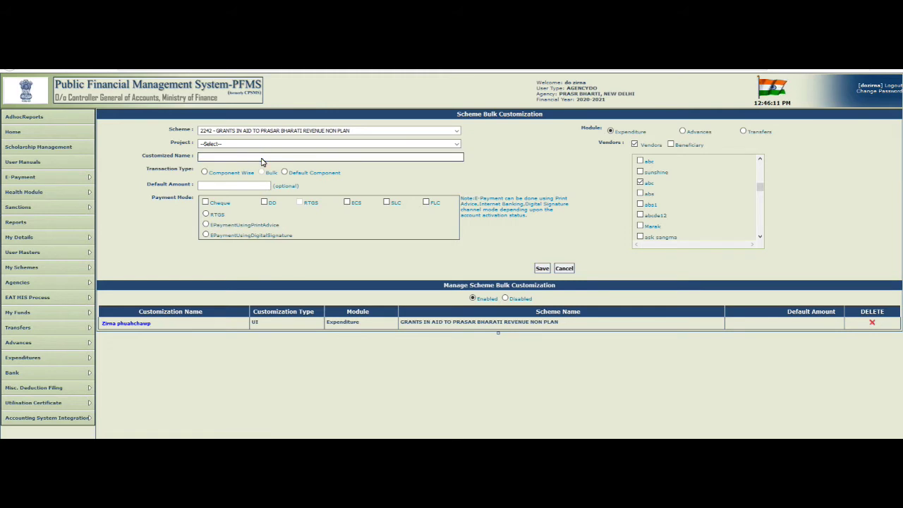
text(B)
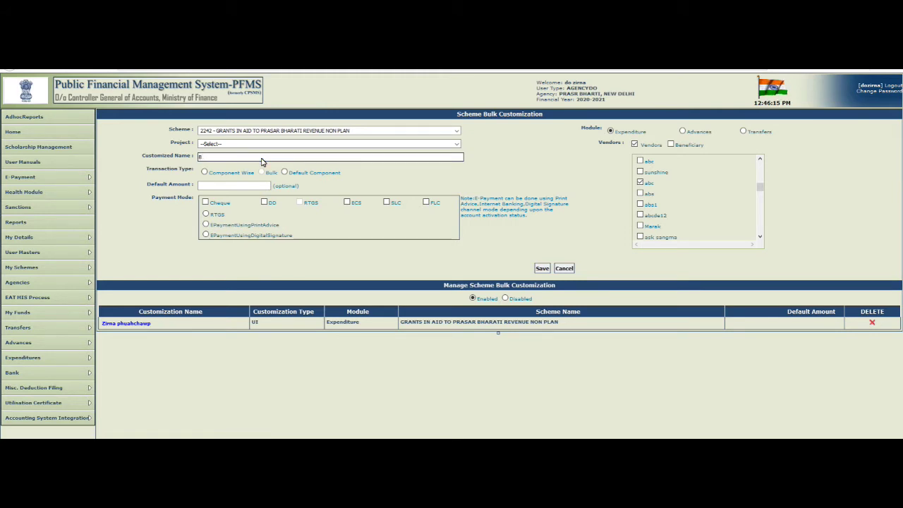
text(ilk siemchawp)
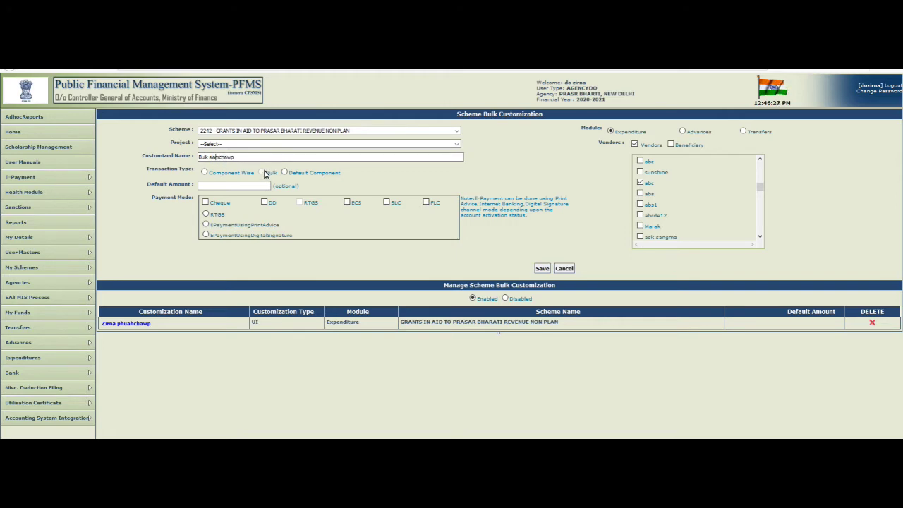
click(205, 172)
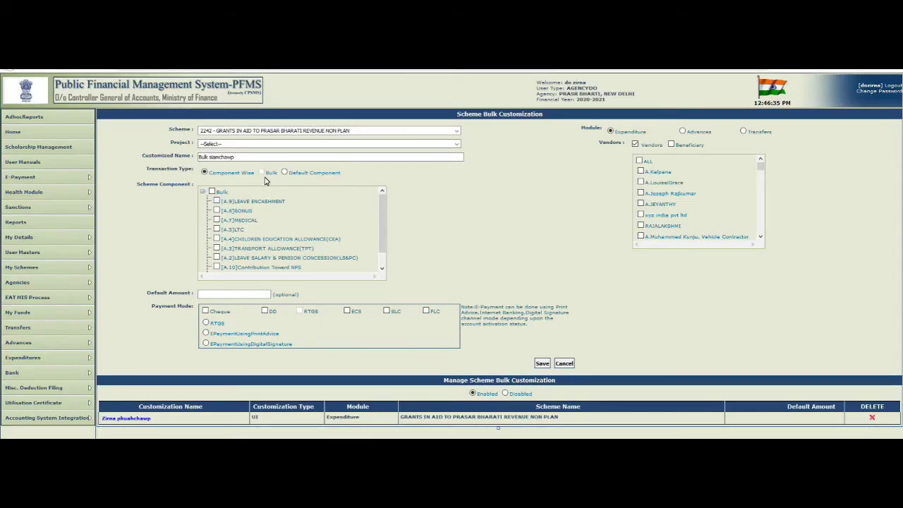
scroll(272, 229, down, 1)
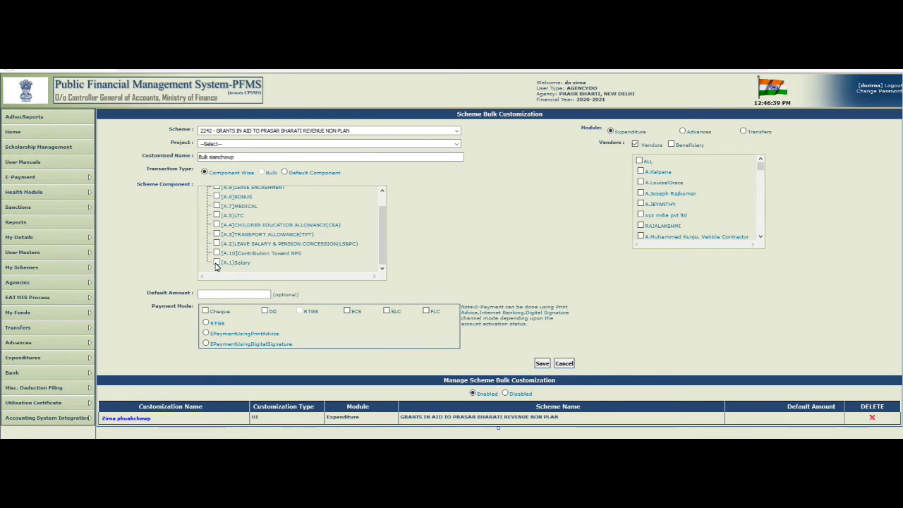
Tick the [A.1]Salary entry in the Scheme Component tree.
scroll(219, 257, up, 1)
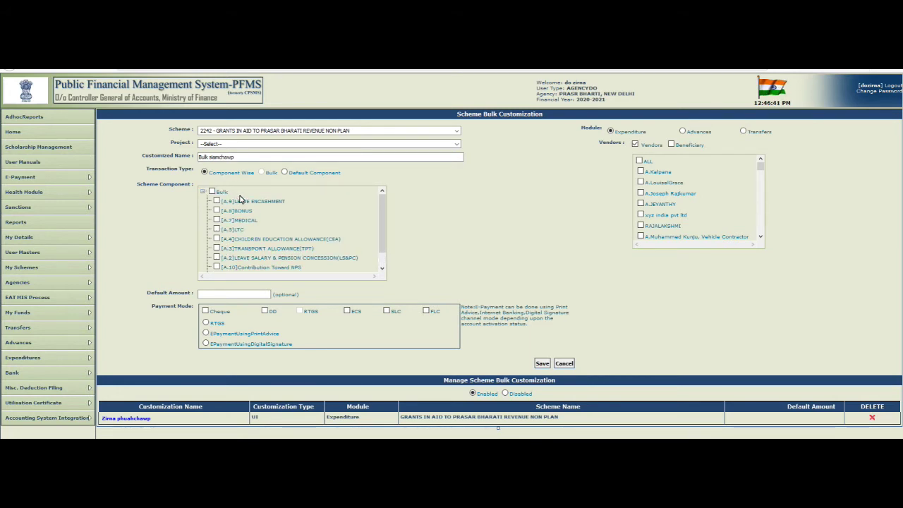
scroll(246, 245, down, 1)
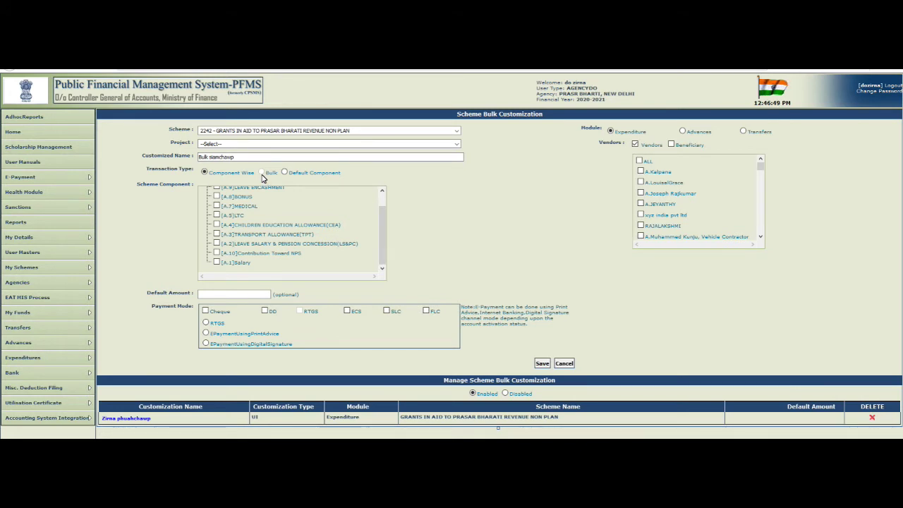
click(263, 173)
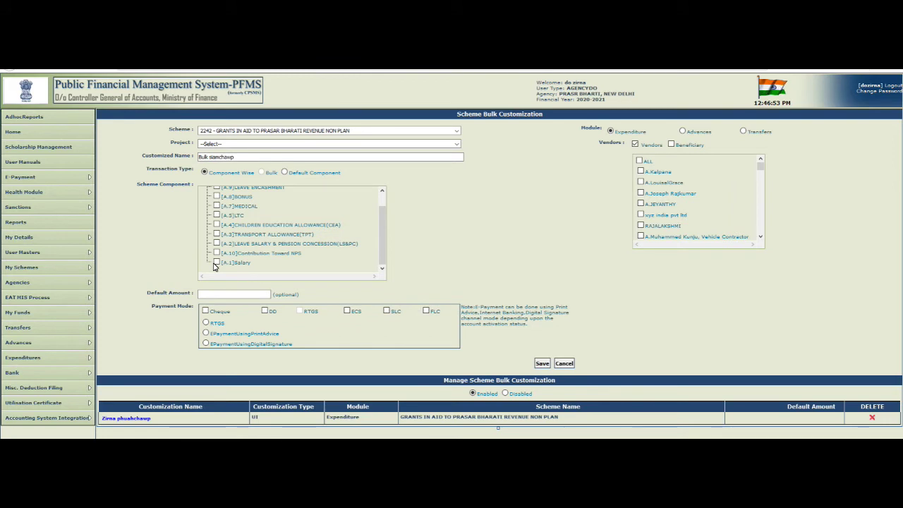
click(216, 262)
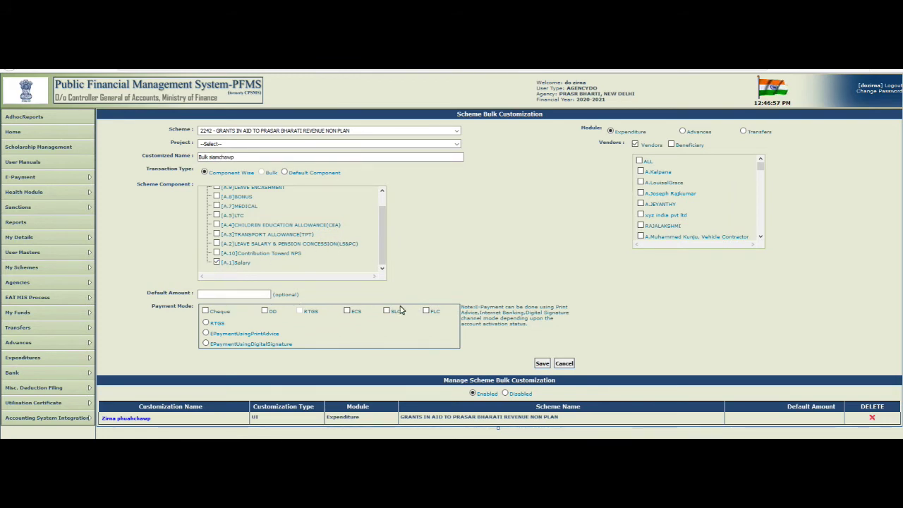
Choose EPaymentUsingPrintAdvice as payment mode and save the Expenditure customization.
click(207, 334)
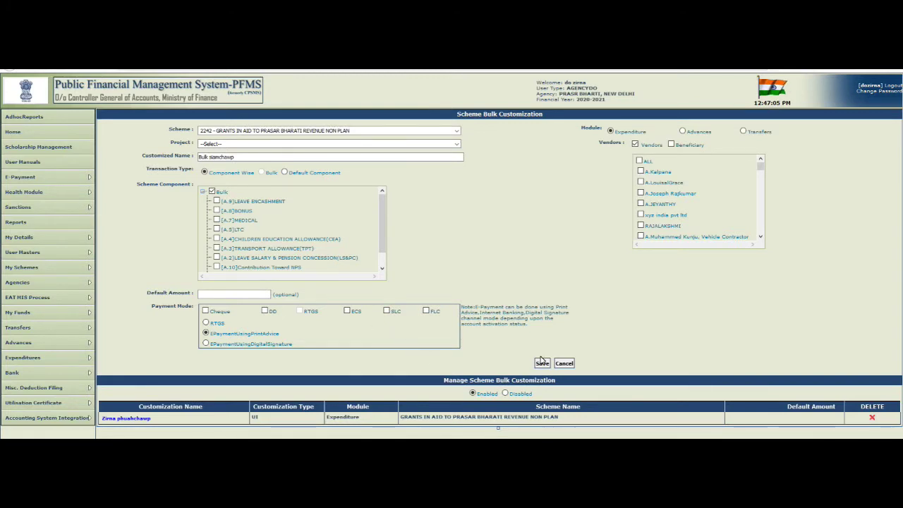
click(541, 366)
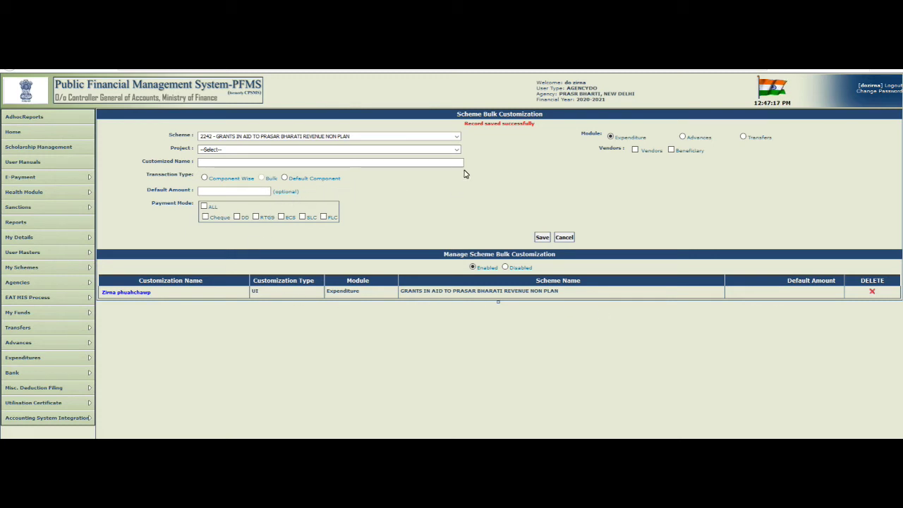
Create a Transfers customization at District Level named 'Bulk zirna' with Bulk transaction type.
click(743, 138)
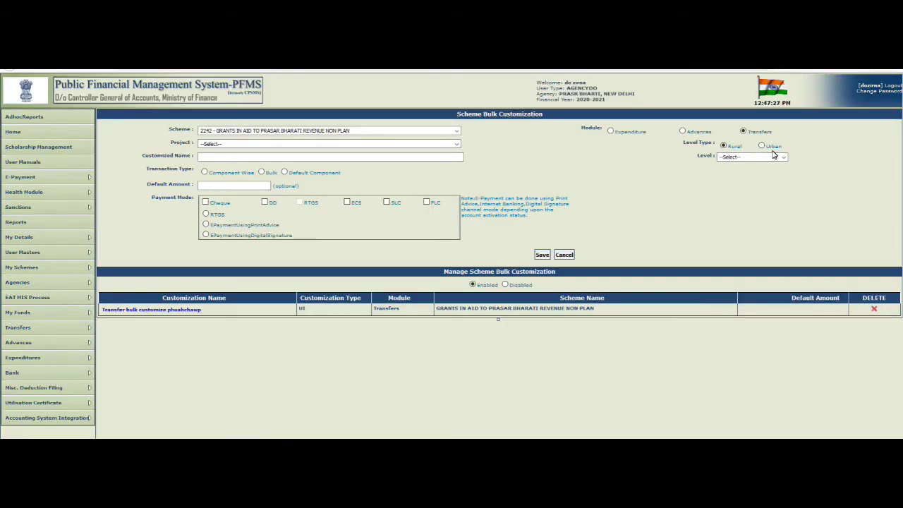
click(746, 156)
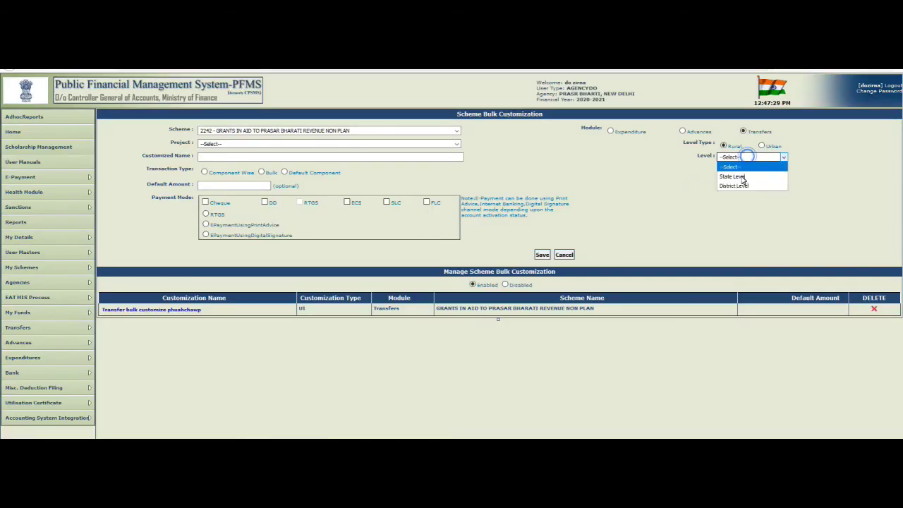
click(741, 186)
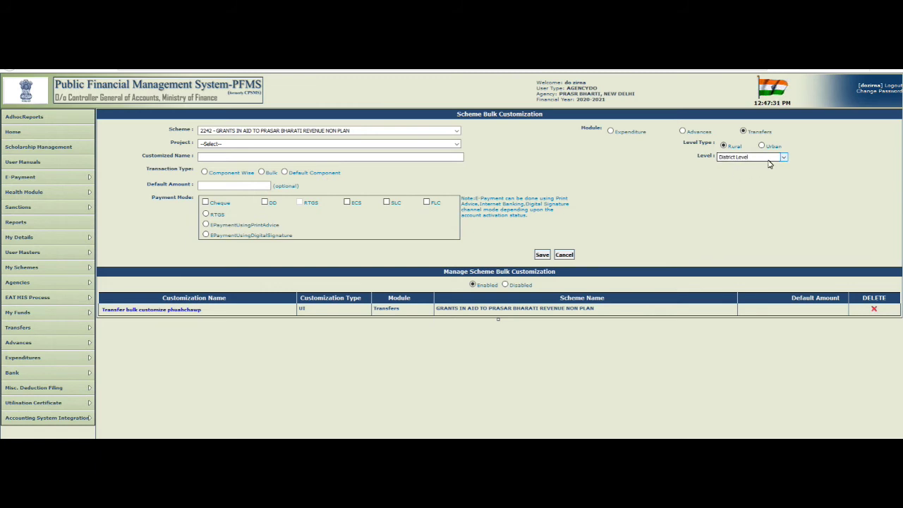
click(219, 161)
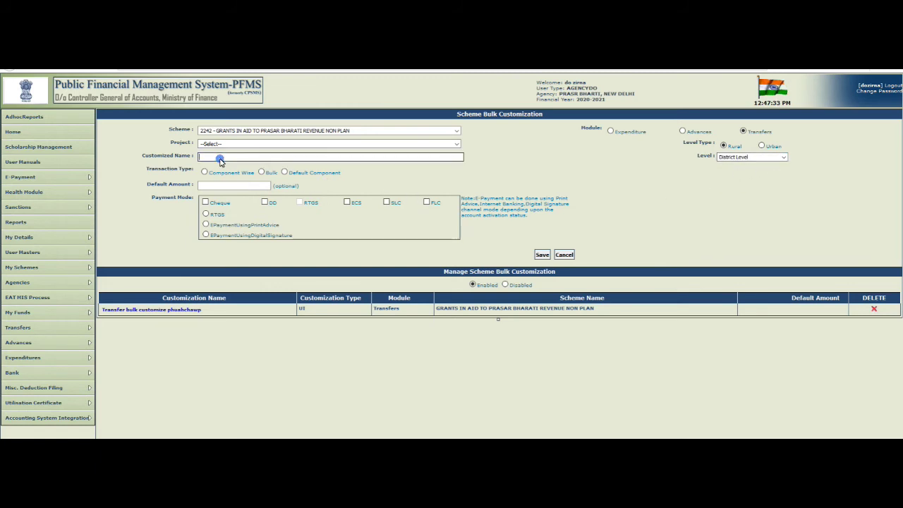
text(Bulk zirna transfer)
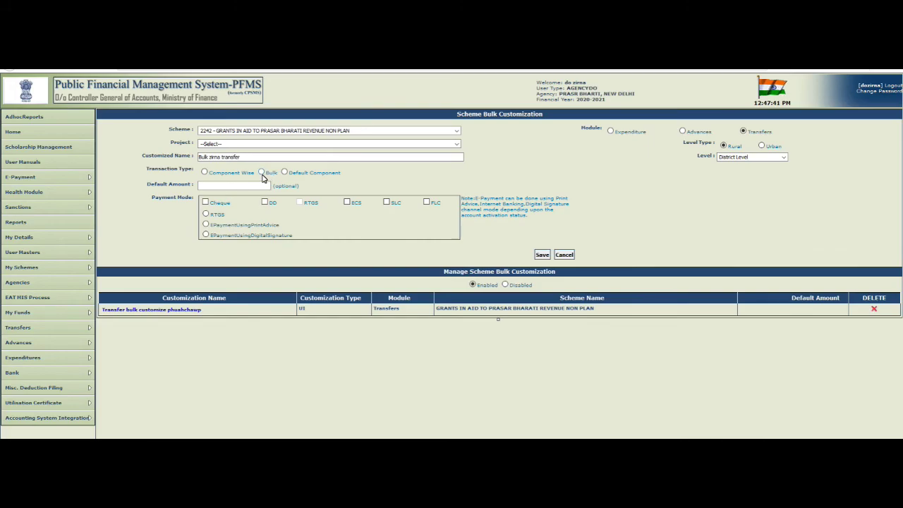
click(261, 174)
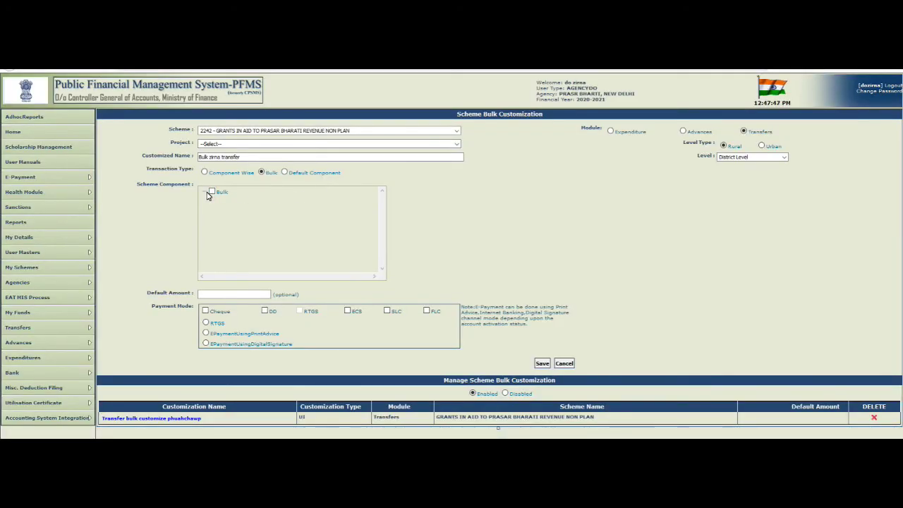
Tick the Bulk component, choose EPaymentUsingPrintAdvice, and save the Transfers customization.
click(211, 192)
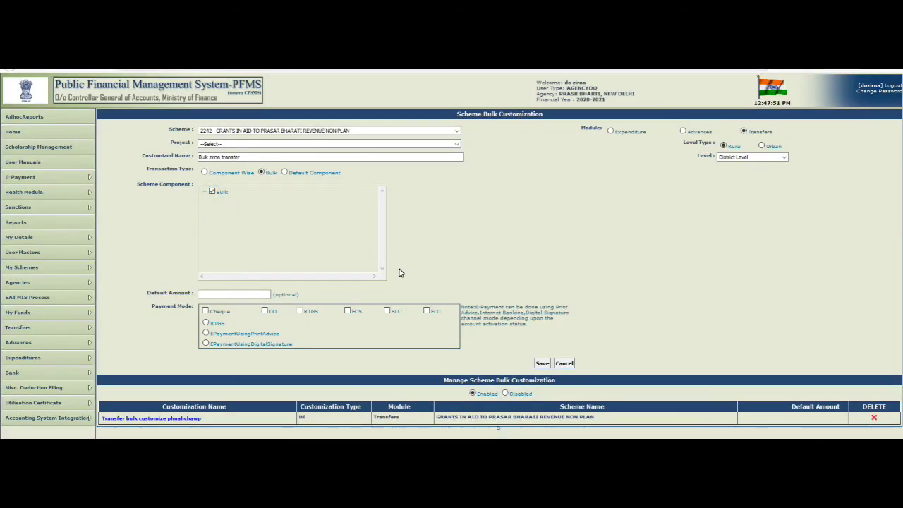
click(207, 334)
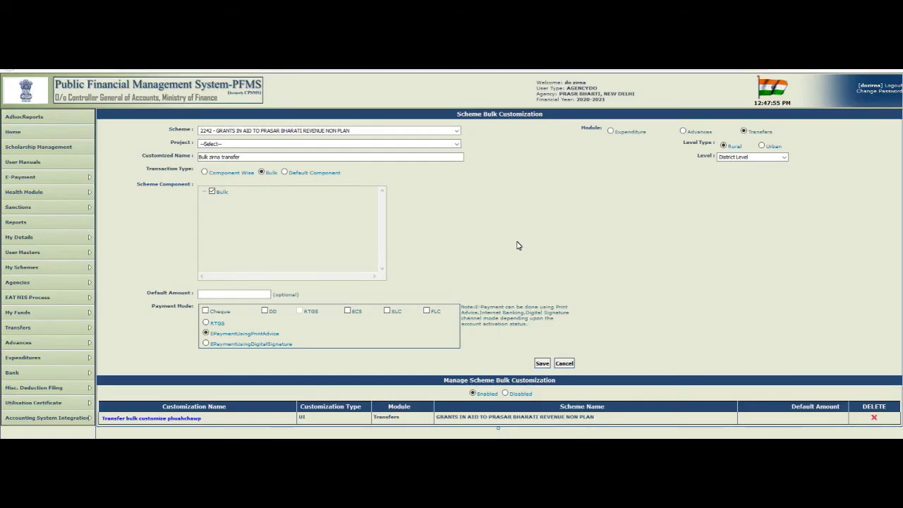
click(539, 364)
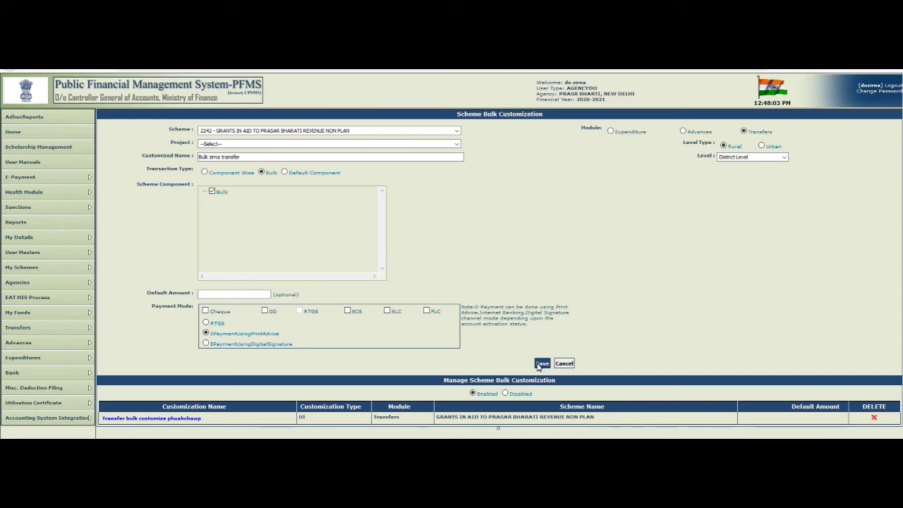
click(541, 364)
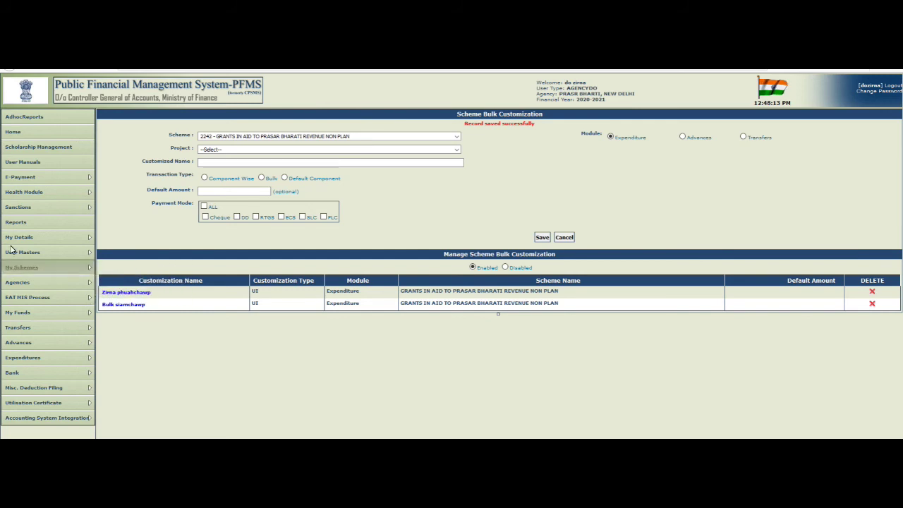
Start a new expenditure under Expenditures > Add New and select scheme 2242 GRANTS IN AID TO PRASAR BHARATI.
mouse_move(19, 329)
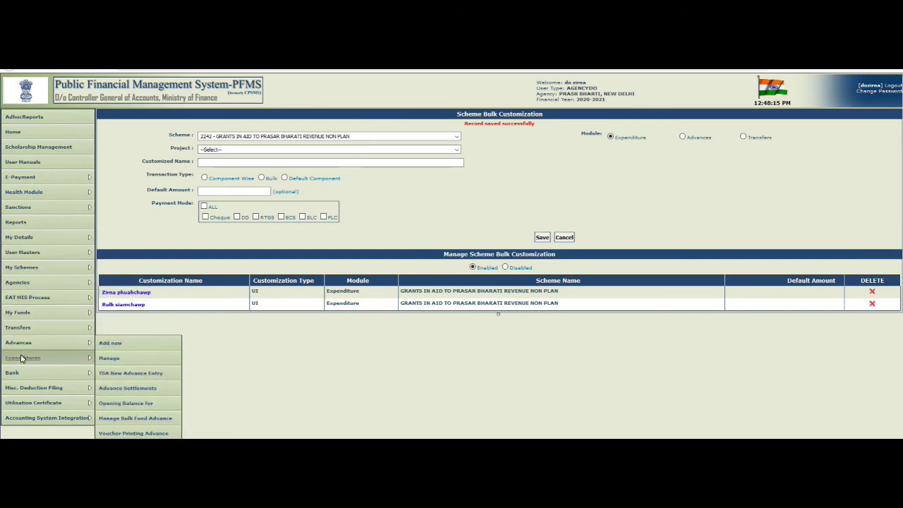
mouse_move(24, 360)
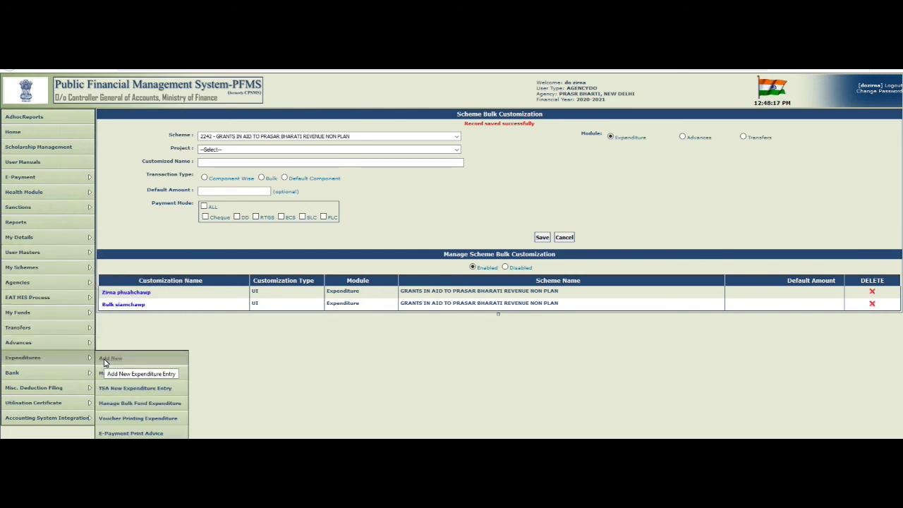
click(104, 358)
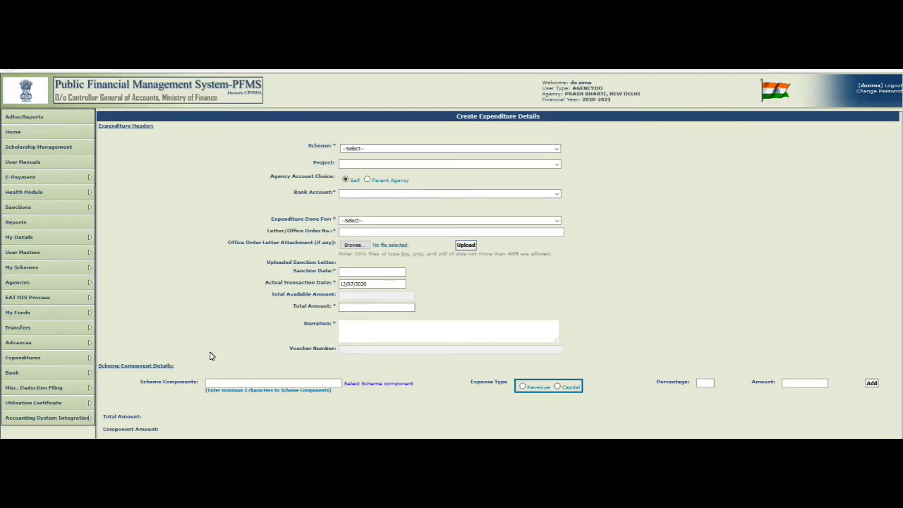
click(518, 149)
click(501, 168)
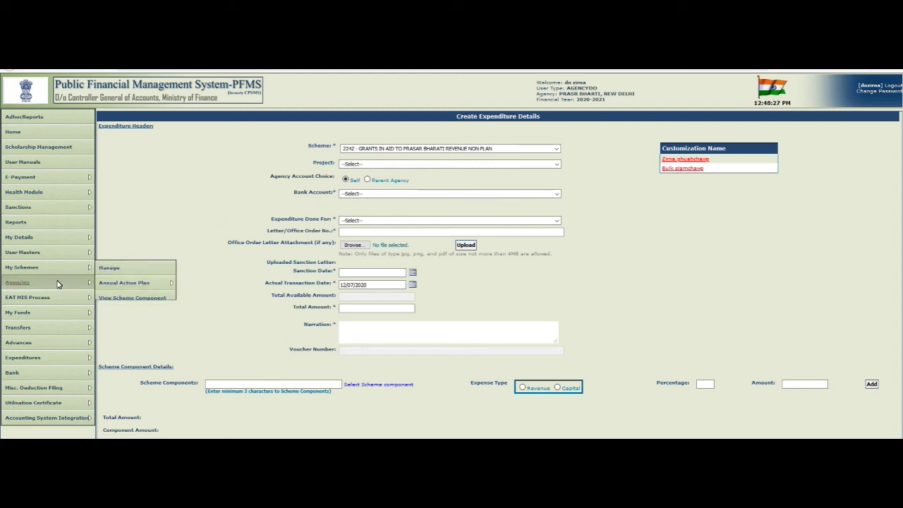
mouse_move(58, 328)
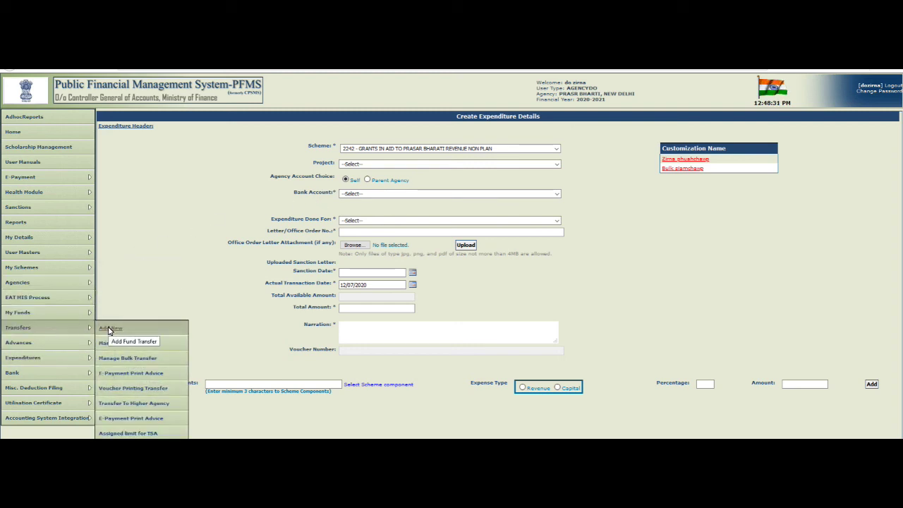
Start a new funds transfer under Transfers > Add New and select scheme 2242.
click(110, 329)
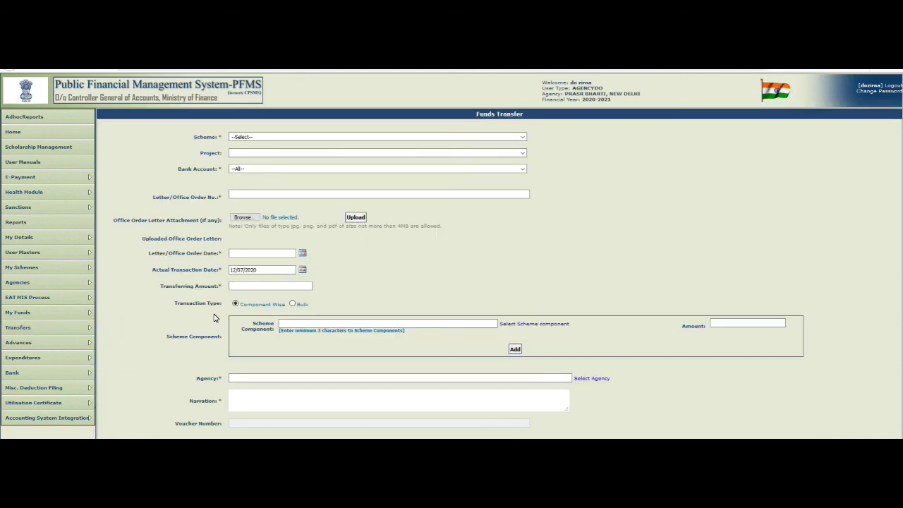
click(349, 137)
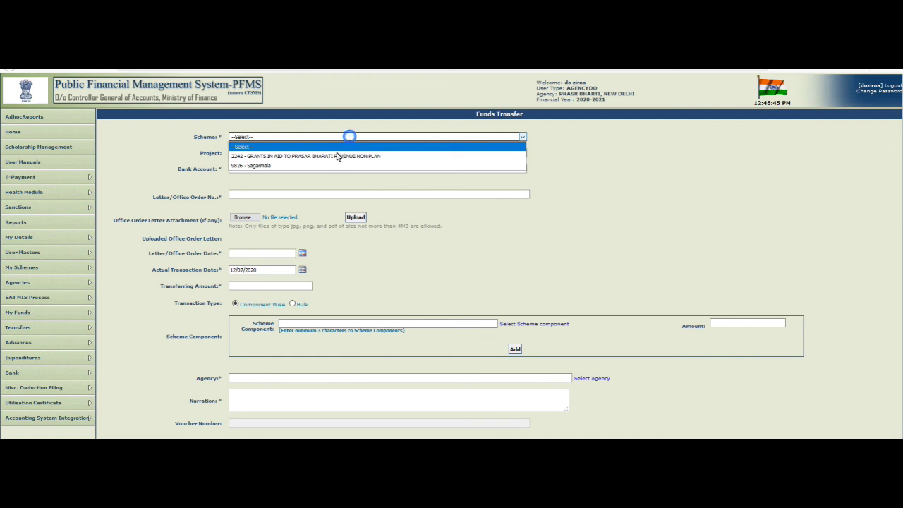
click(338, 156)
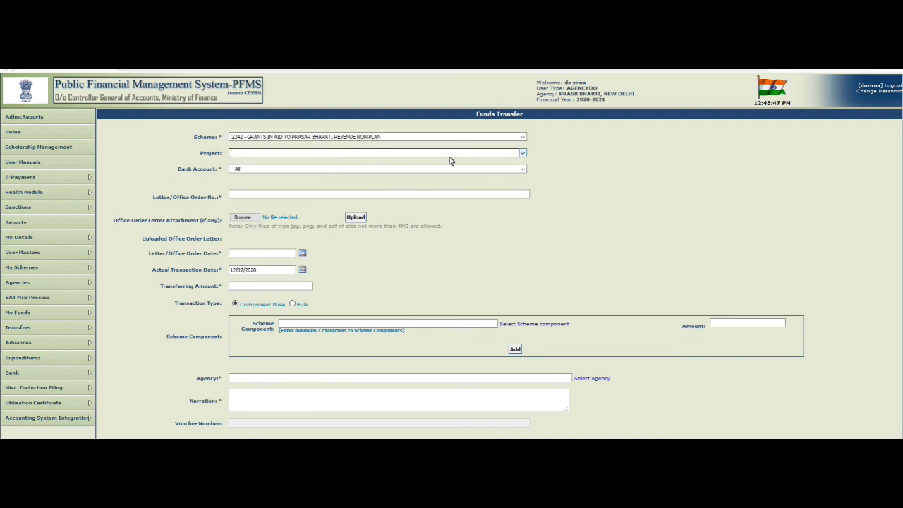